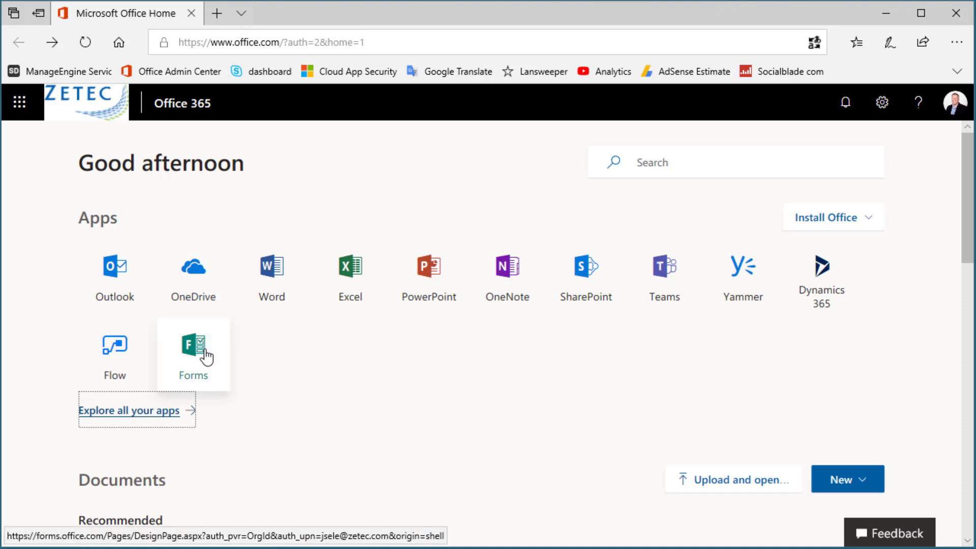
- Launch Forms from the full app list in the Office 365 portal
click(109, 414)
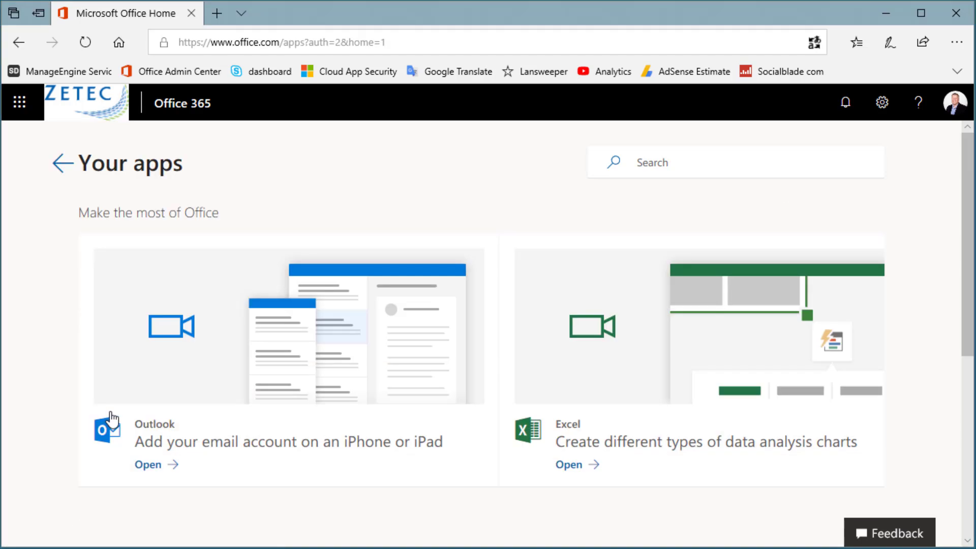
scroll(112, 418, down, 15)
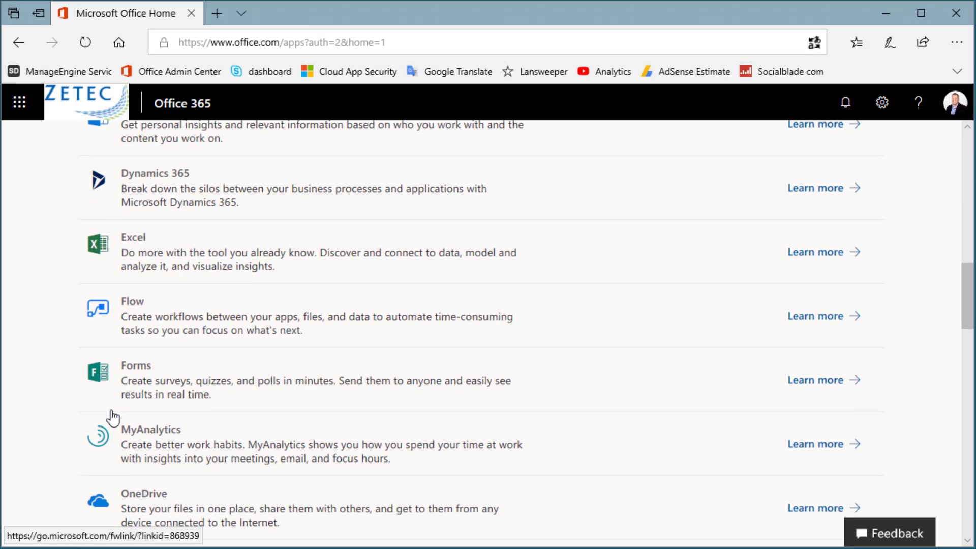
click(135, 391)
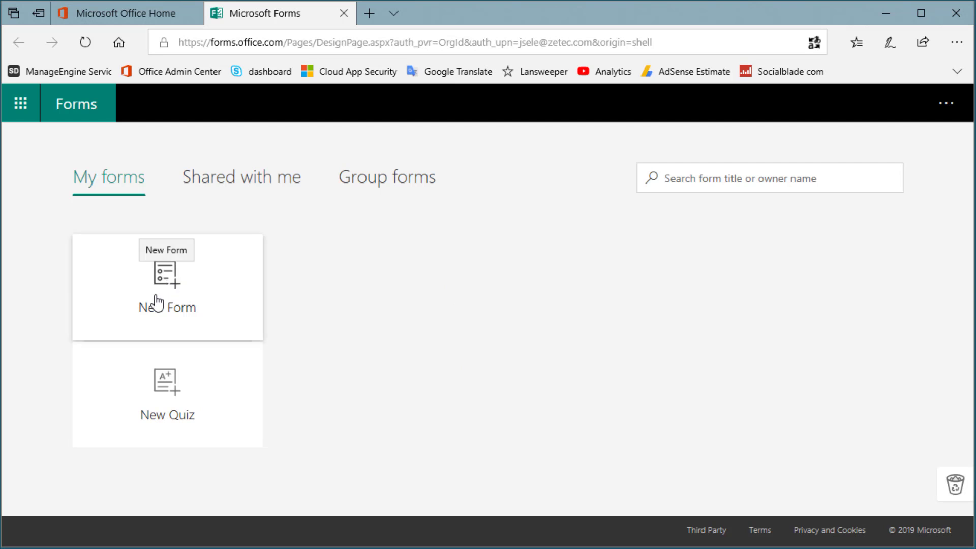
- Start a new quiz with choice question 'How happy are you with your job?' and all five suggested answers
click(168, 383)
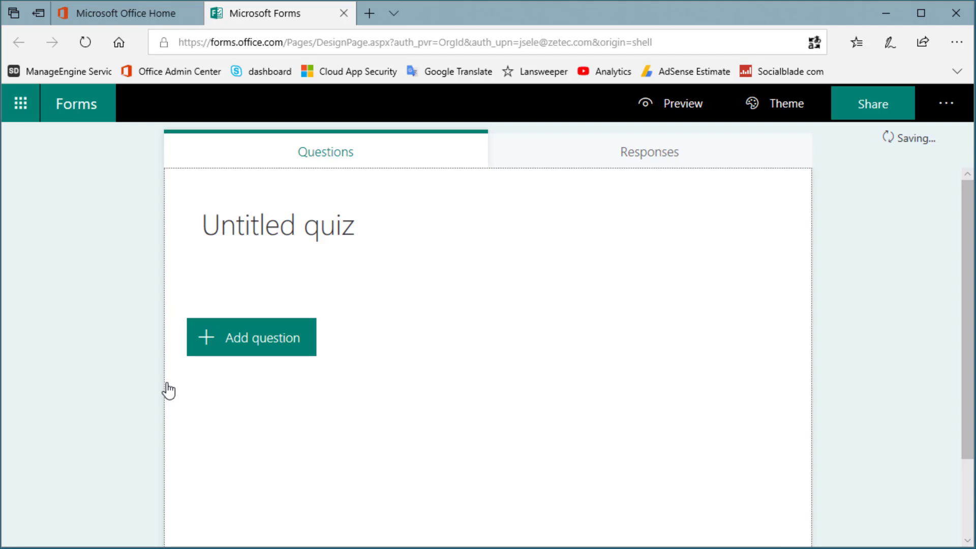
click(235, 354)
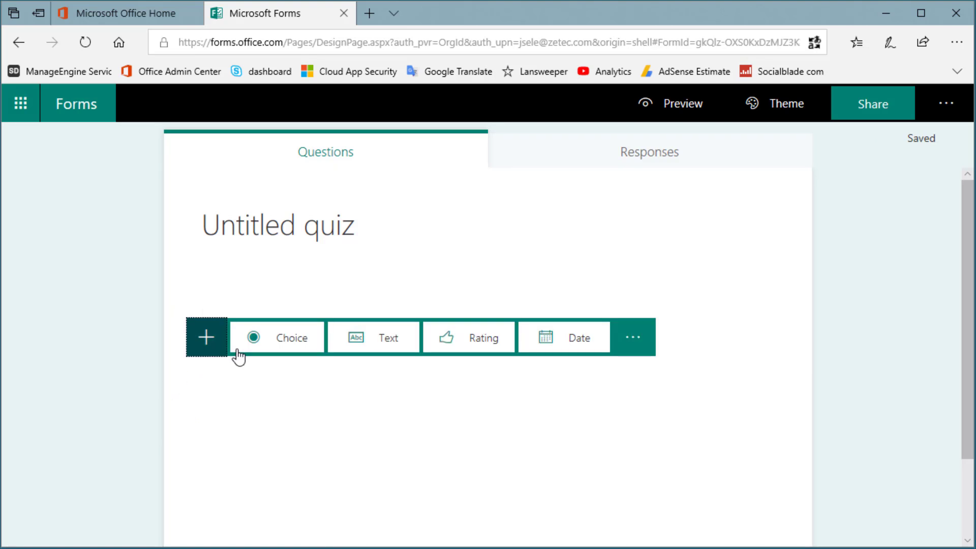
click(275, 345)
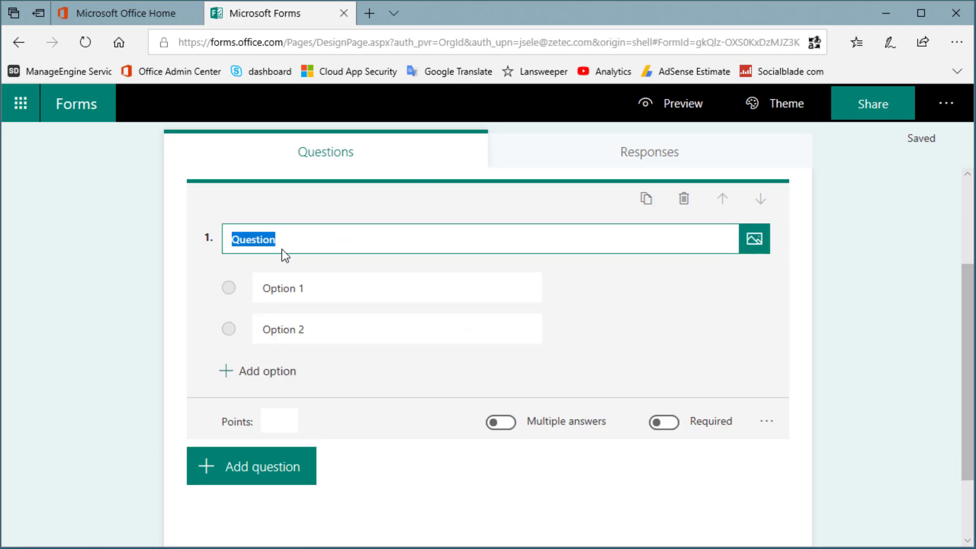
text(Ho)
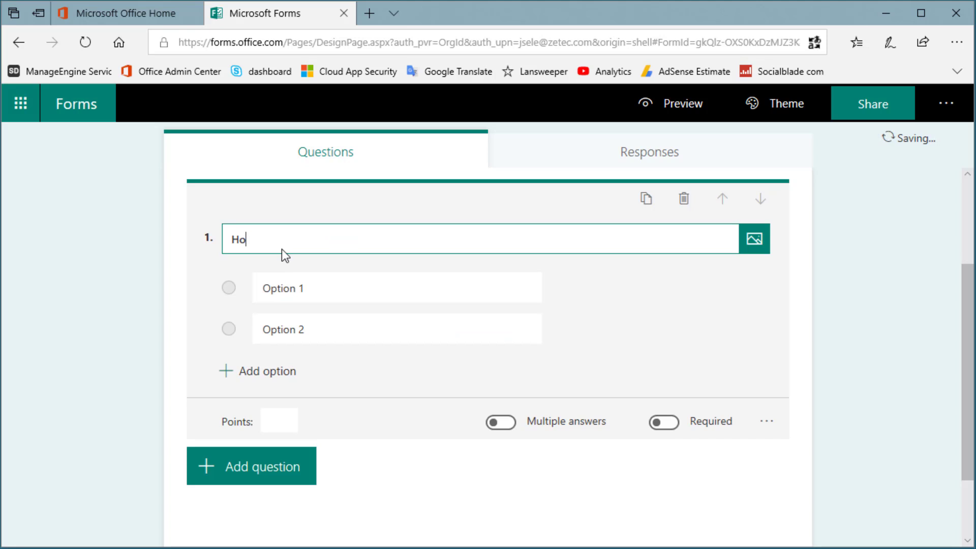
text(w happy are you with yo)
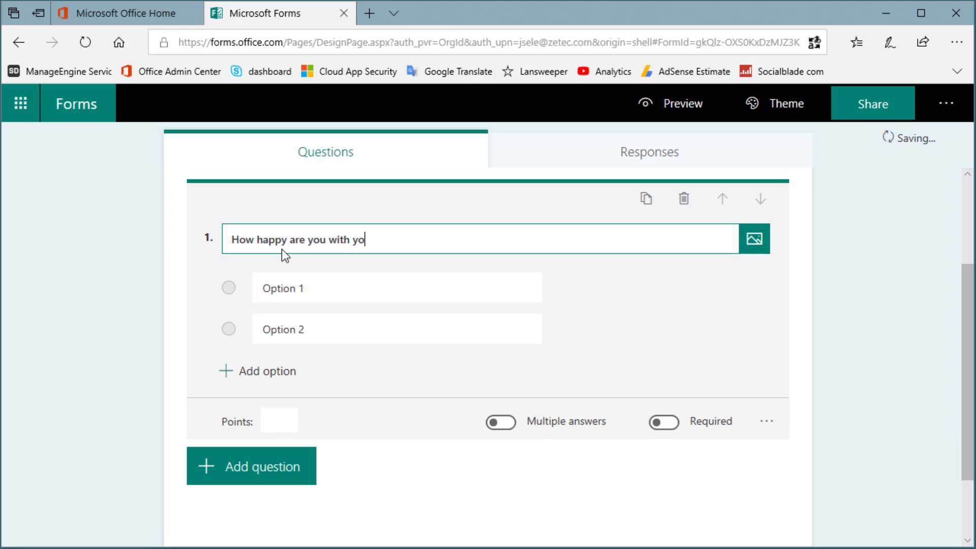
text(ur job?)
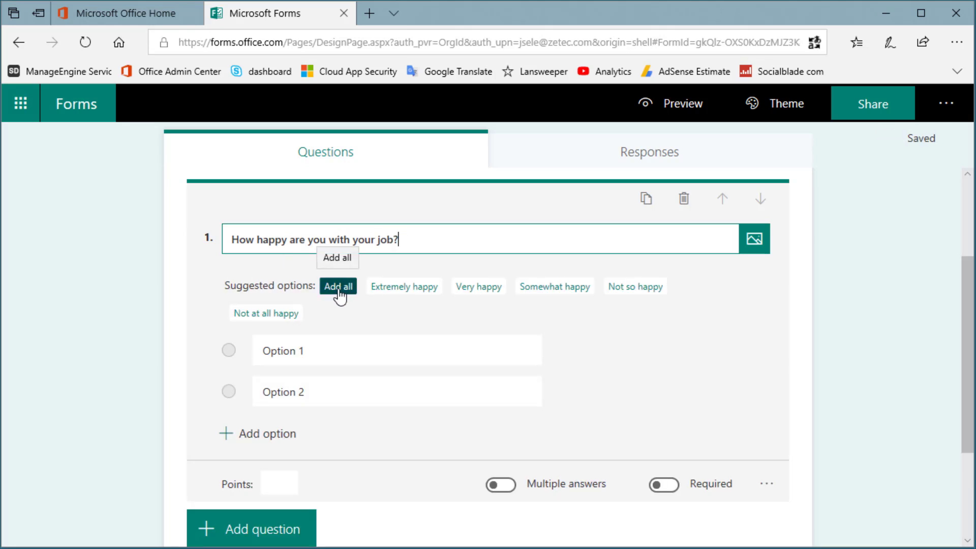
click(355, 293)
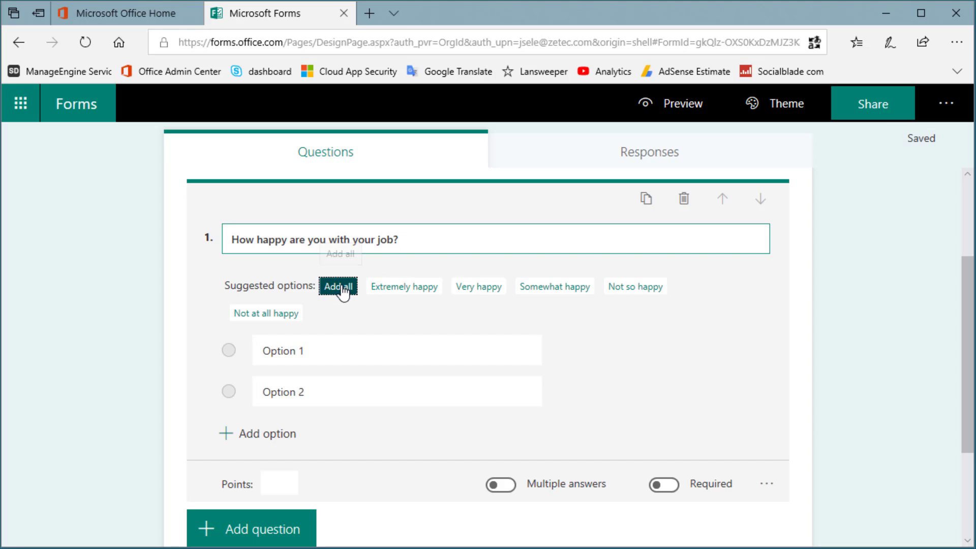
scroll(343, 285, down, 1)
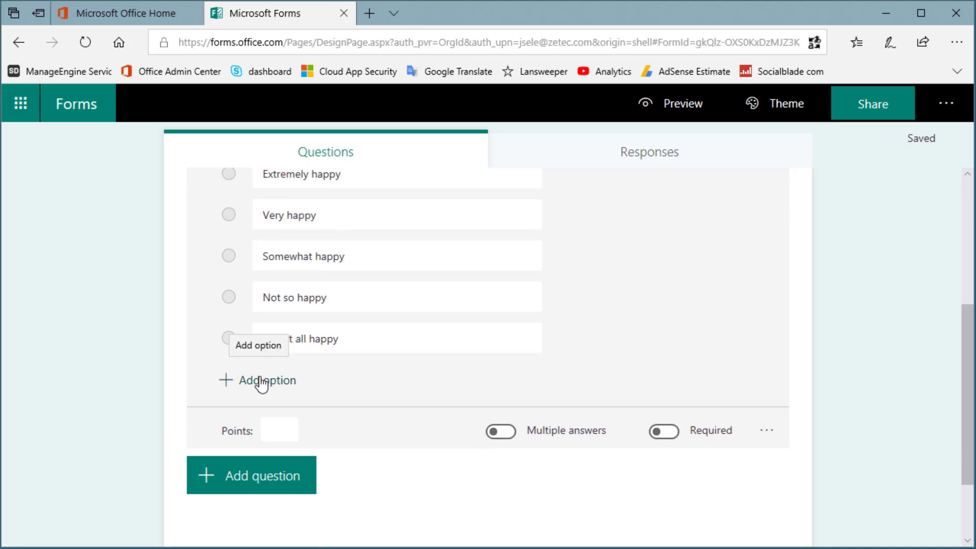
scroll(269, 380, up, 3)
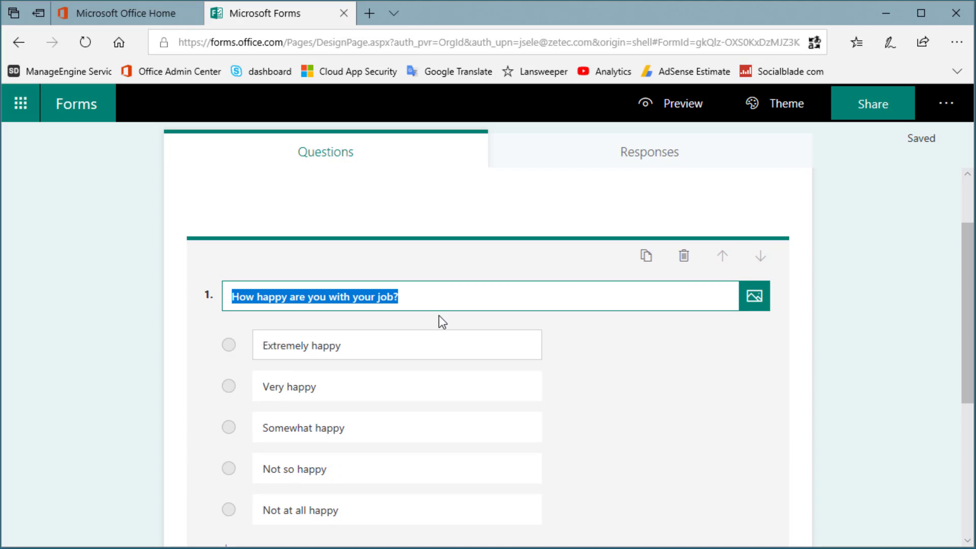
- Set the quiz's sharing so anyone with the link can respond
click(864, 105)
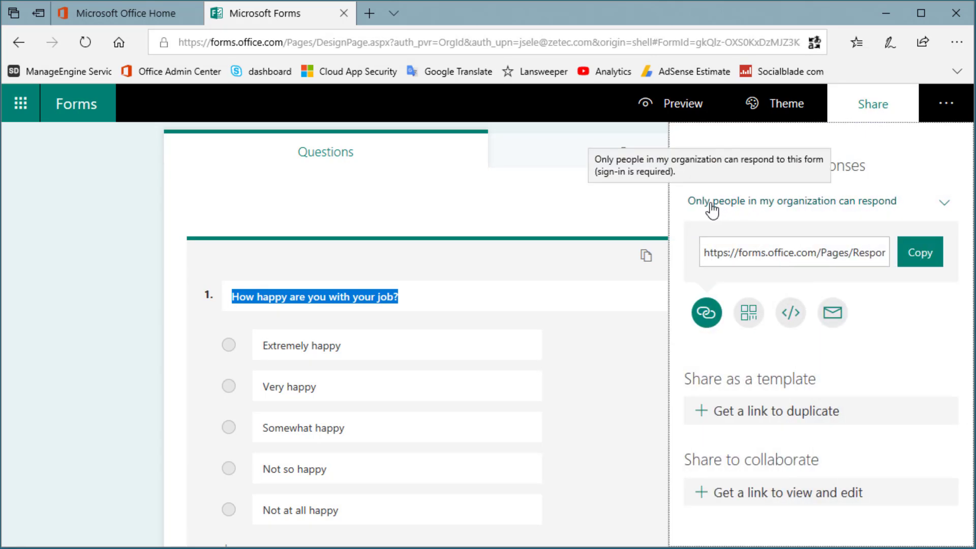
click(841, 209)
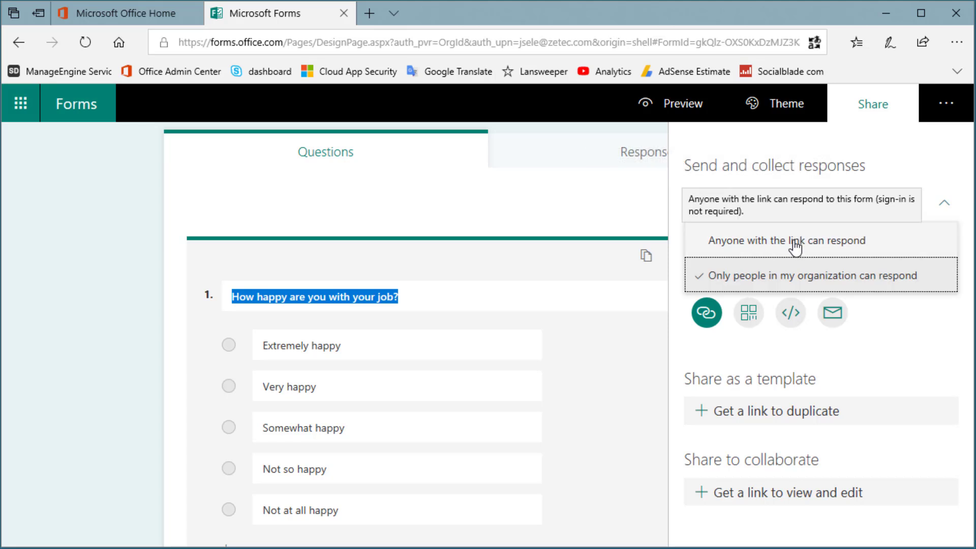
click(795, 244)
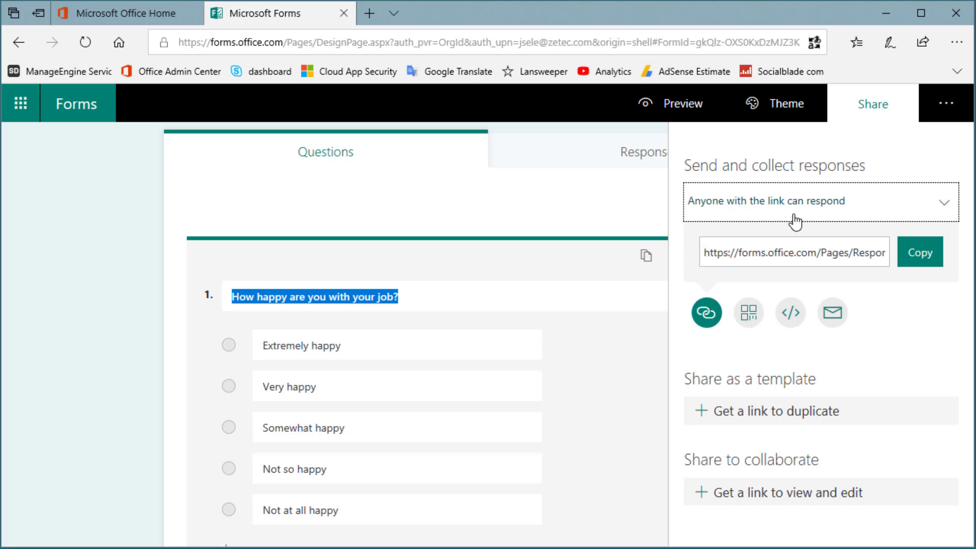
- Download the quiz's QR code as a PNG image
click(749, 316)
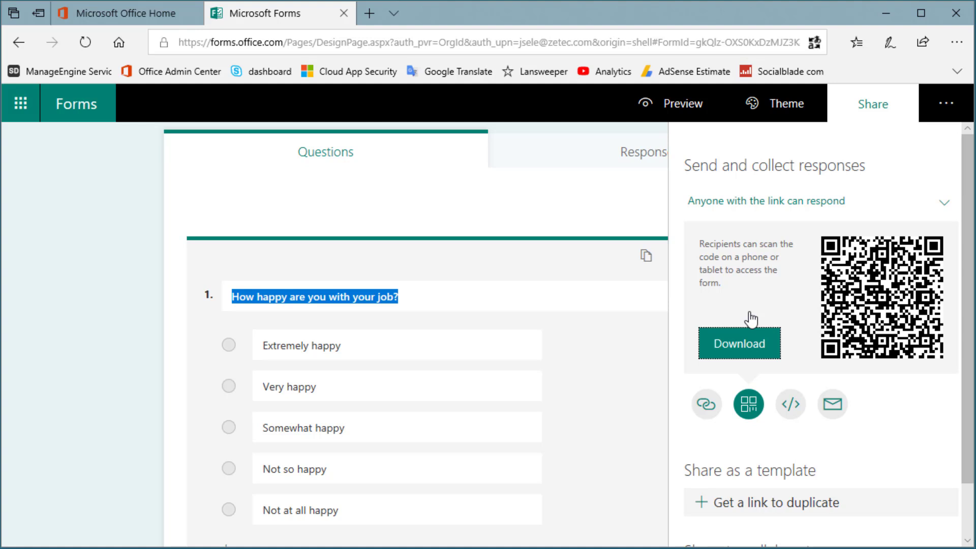
click(749, 349)
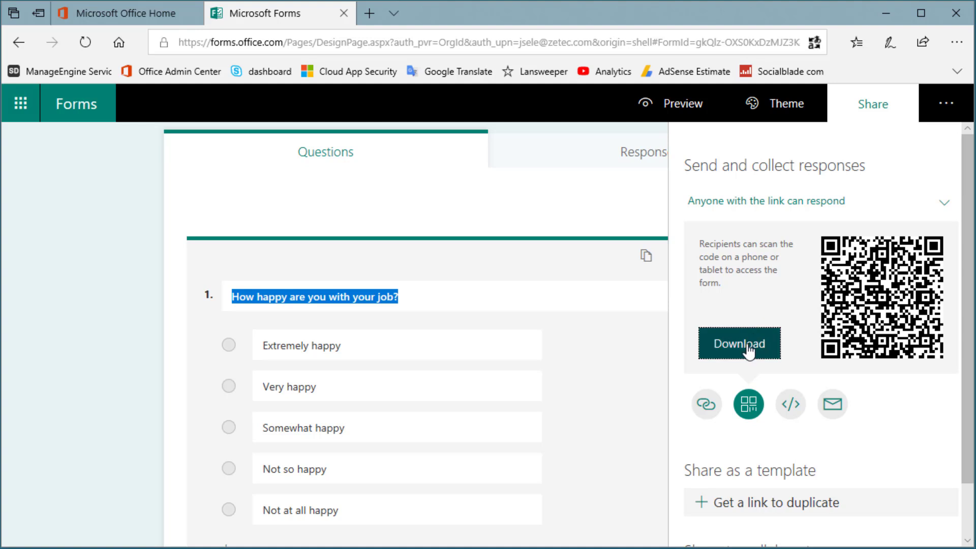
- View the downloaded QR code image in Photos, moving its window aside
click(550, 522)
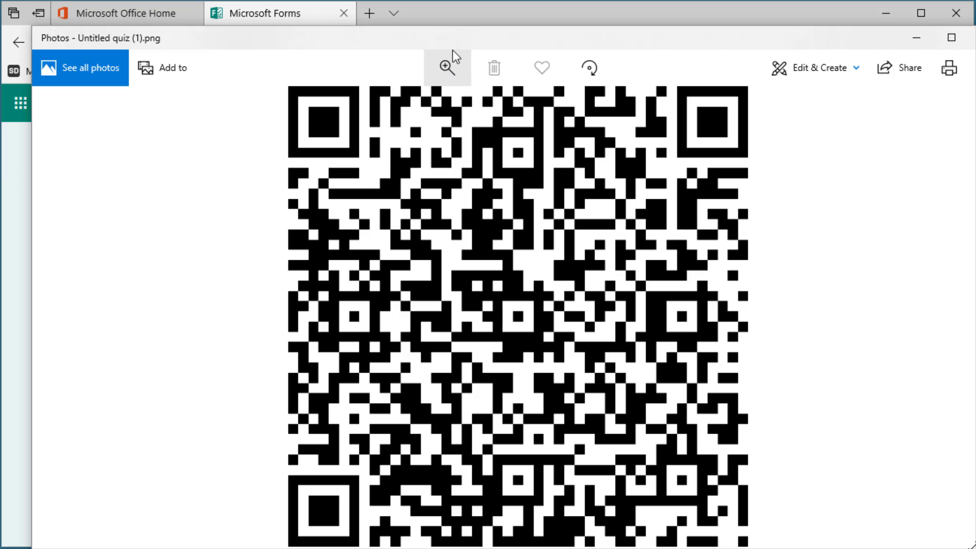
drag(475, 46, 974, 49)
- Show the Responses summary: two responses, Extremely happy and Somewhat happy, in a pie chart
click(864, 193)
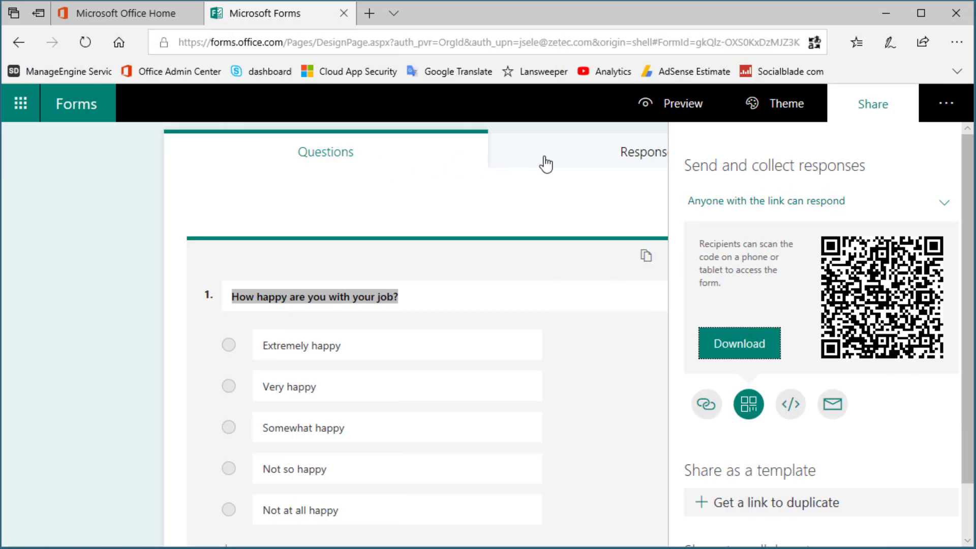
click(634, 157)
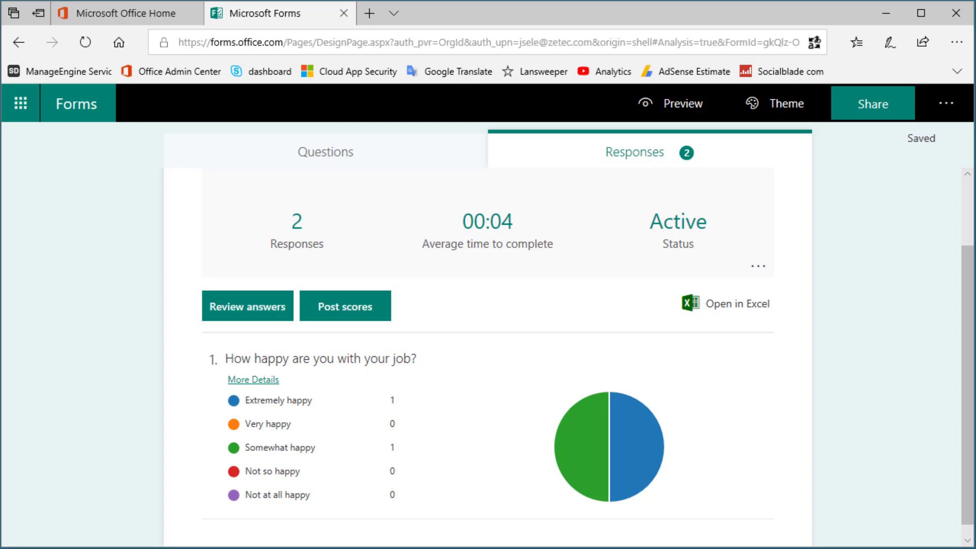
- Review the individual answers, including Respondent 2's, then return to the responses summary
click(238, 313)
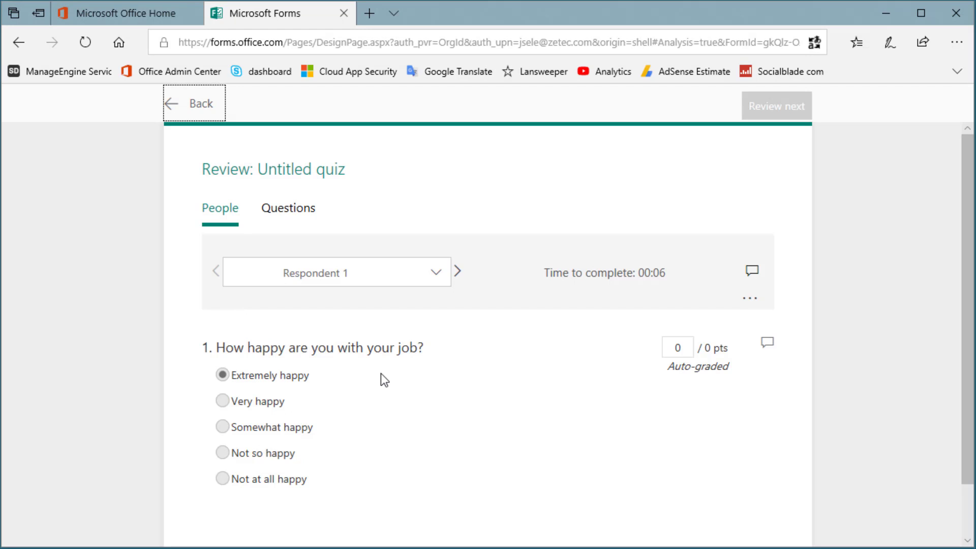
scroll(382, 376, down, 1)
click(436, 220)
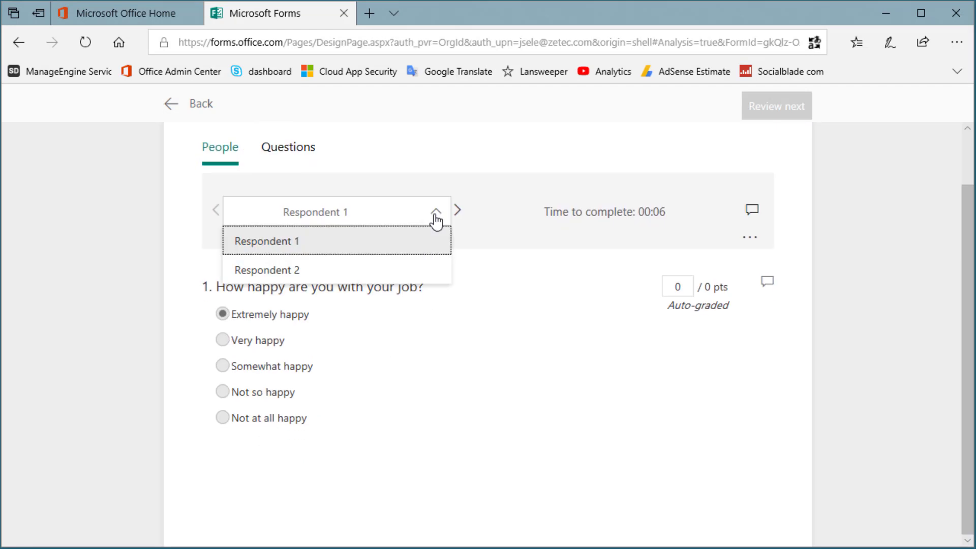
click(270, 268)
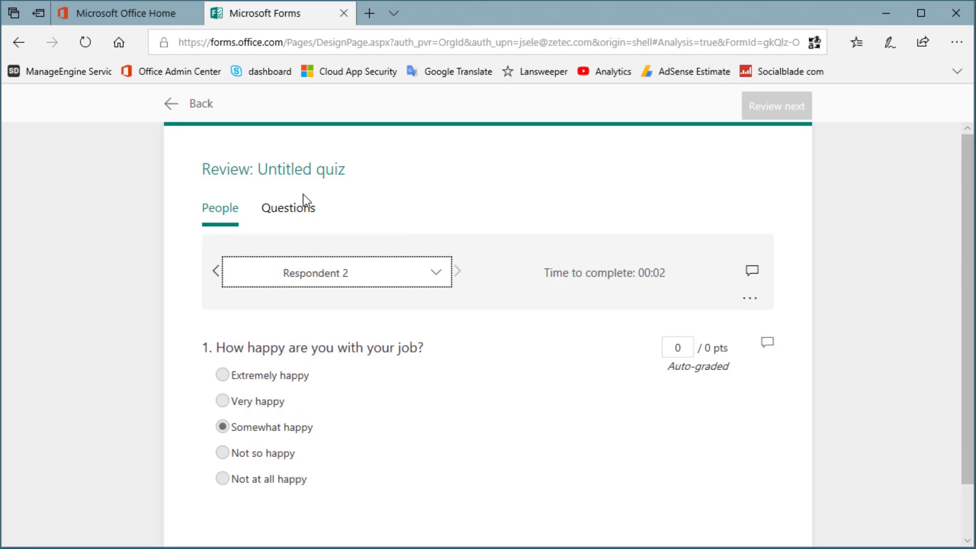
click(199, 103)
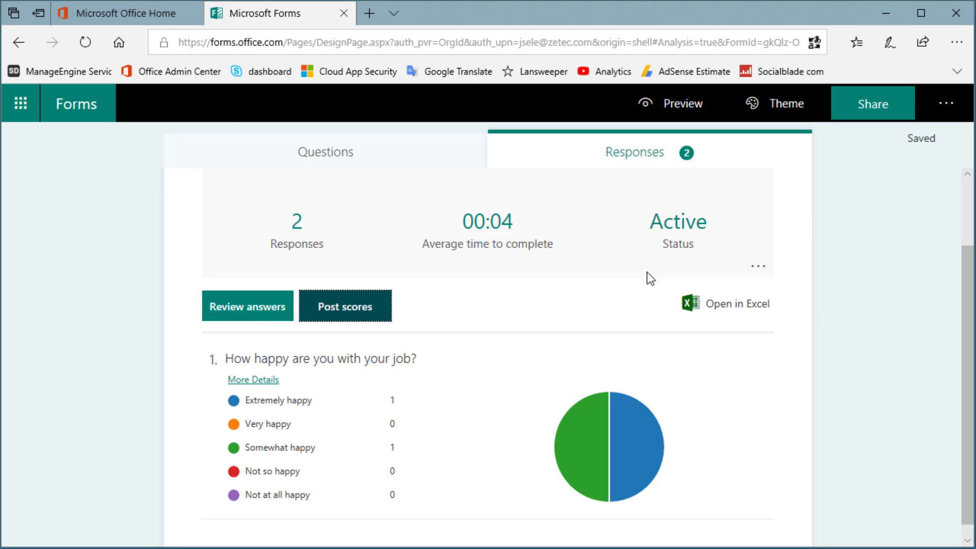
- Export the responses to Excel, view Untitled quiz(1-2) (1).xlsx, then close it
click(754, 307)
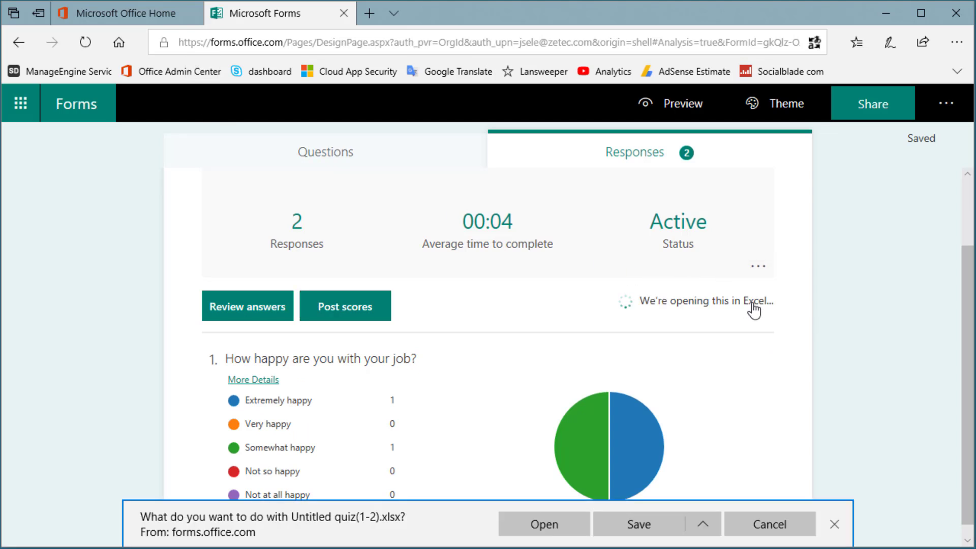
click(566, 524)
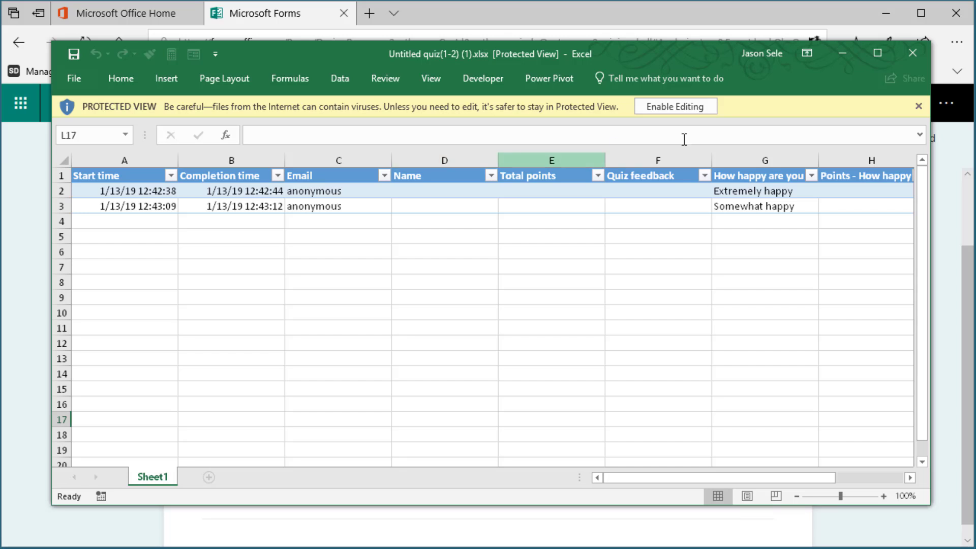
click(907, 54)
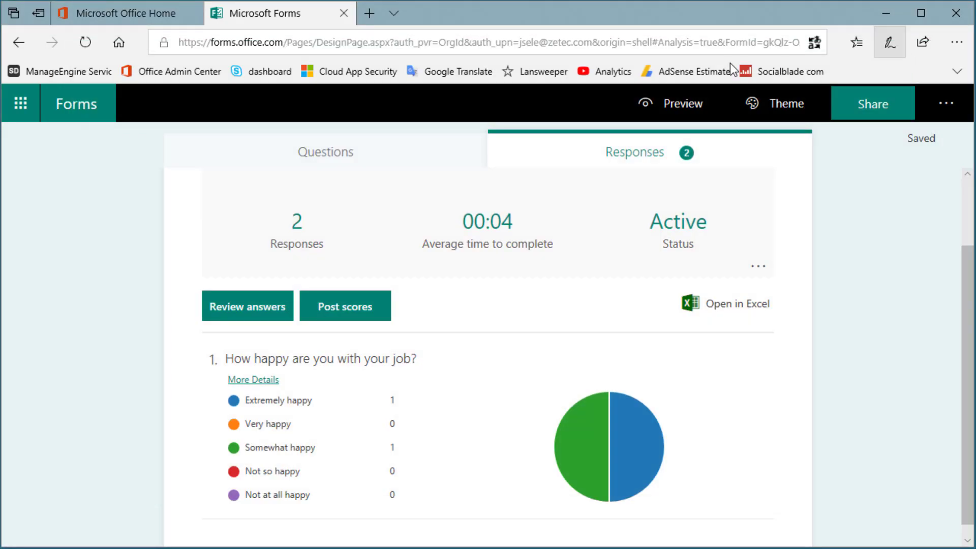
- Return to My forms and reopen the Untitled quiz on its Questions tab
click(89, 115)
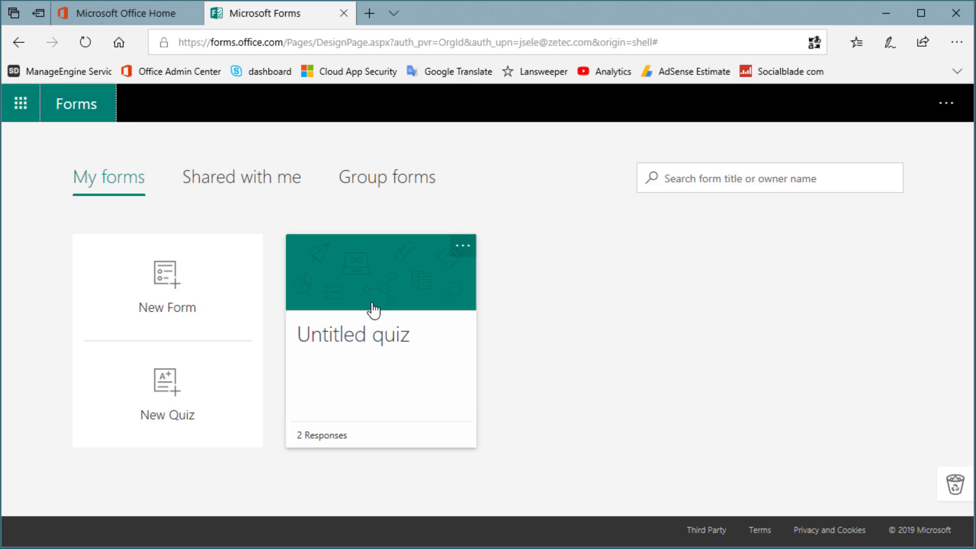
click(375, 282)
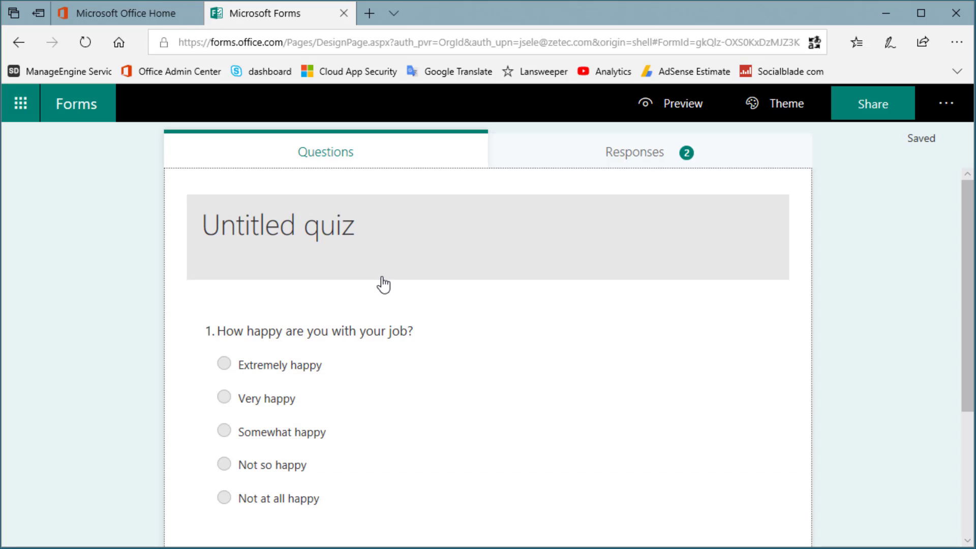